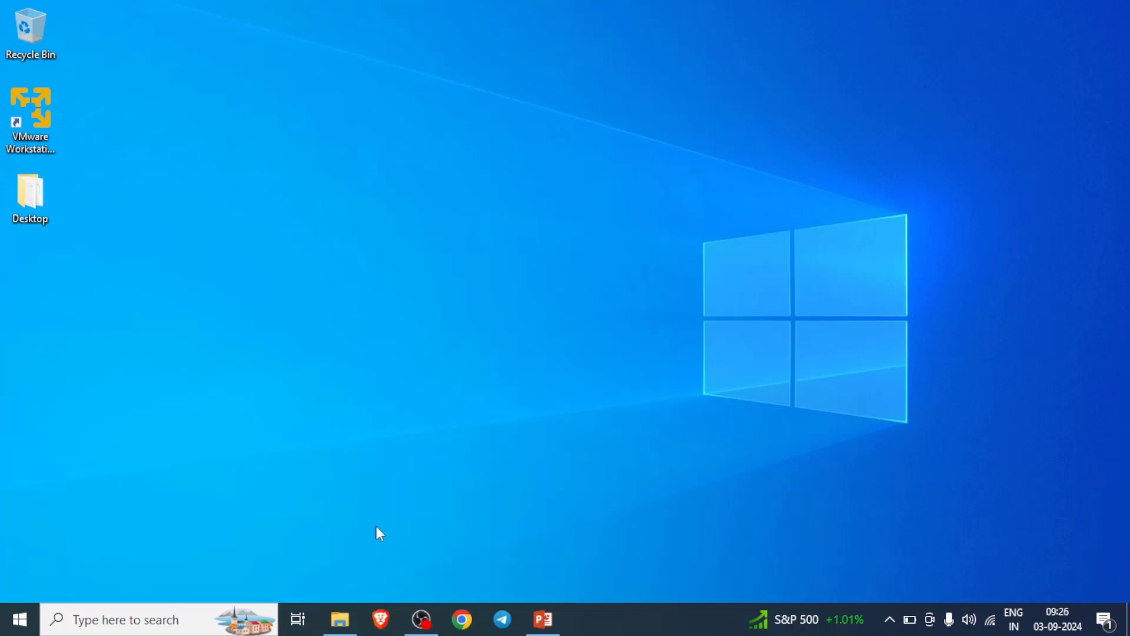
Extract the metasploitable-linux-2.0.0 archive to its own folder and check the Metasploitable2-Linux VM files
{"action": "left_click", "coordinate": [340, 628]}
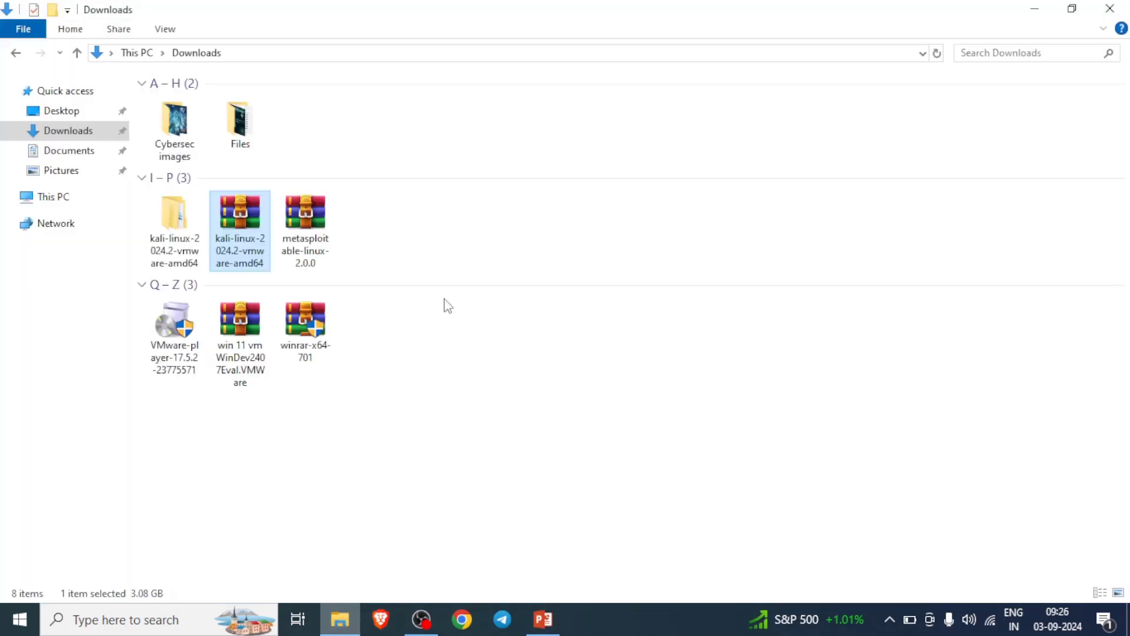
{"action": "left_click", "coordinate": [303, 221]}
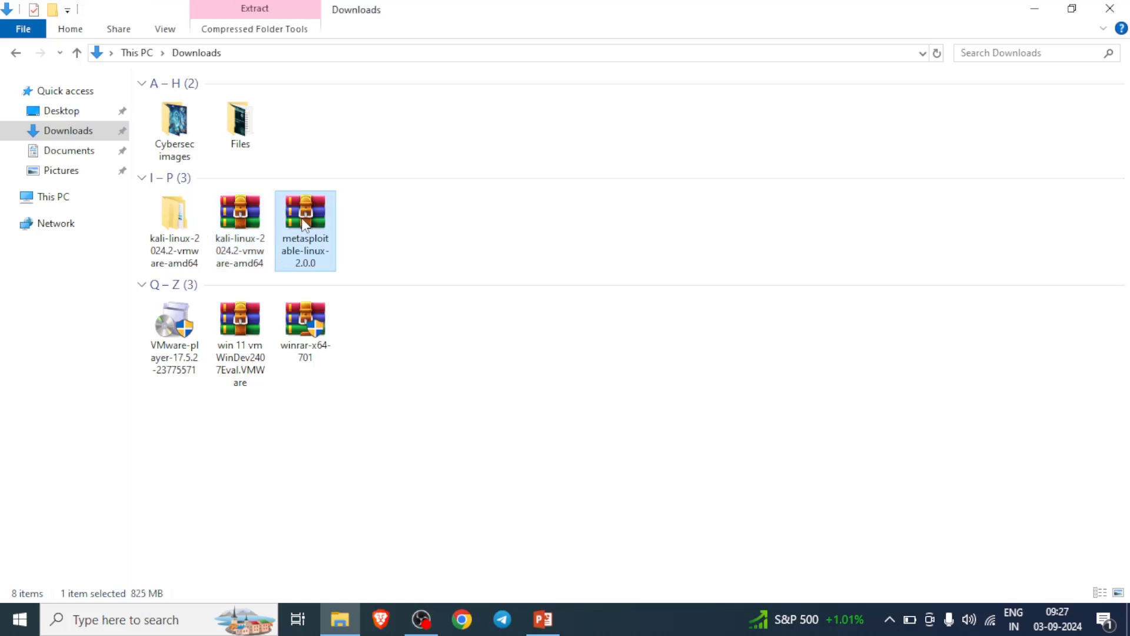
{"action": "right_click", "coordinate": [303, 223]}
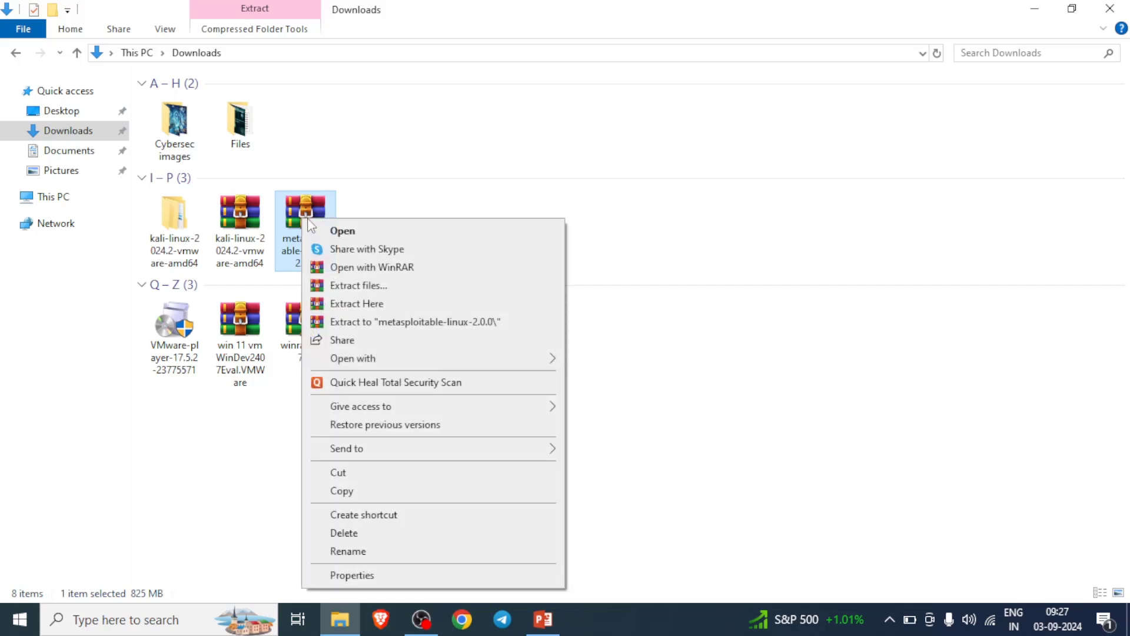
{"action": "left_click", "coordinate": [371, 323]}
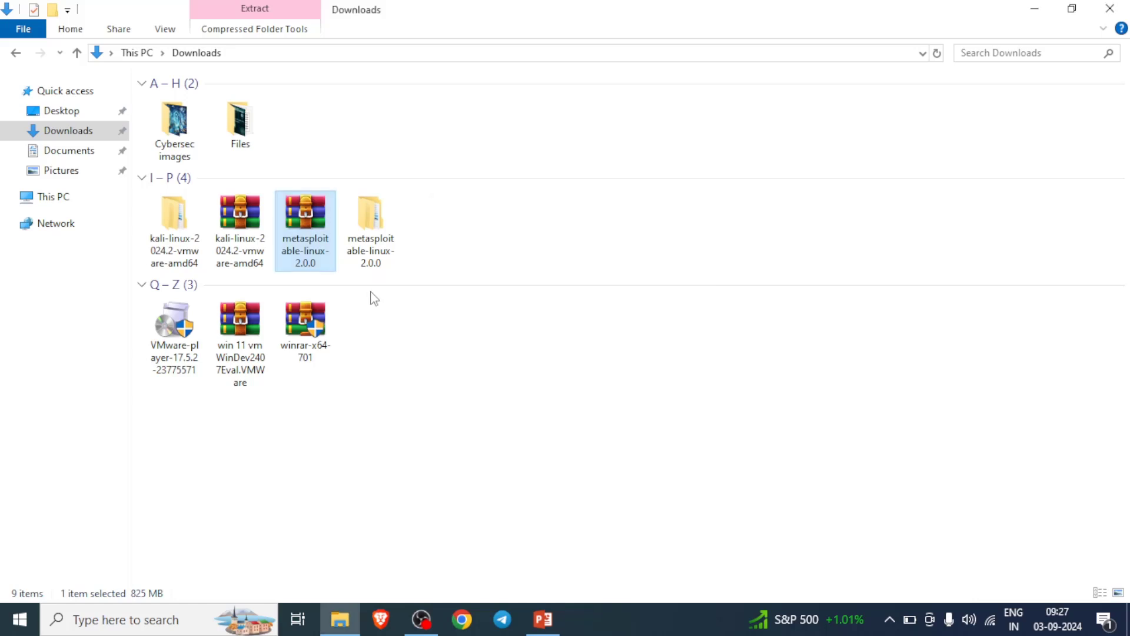
{"action": "double_click", "coordinate": [376, 272]}
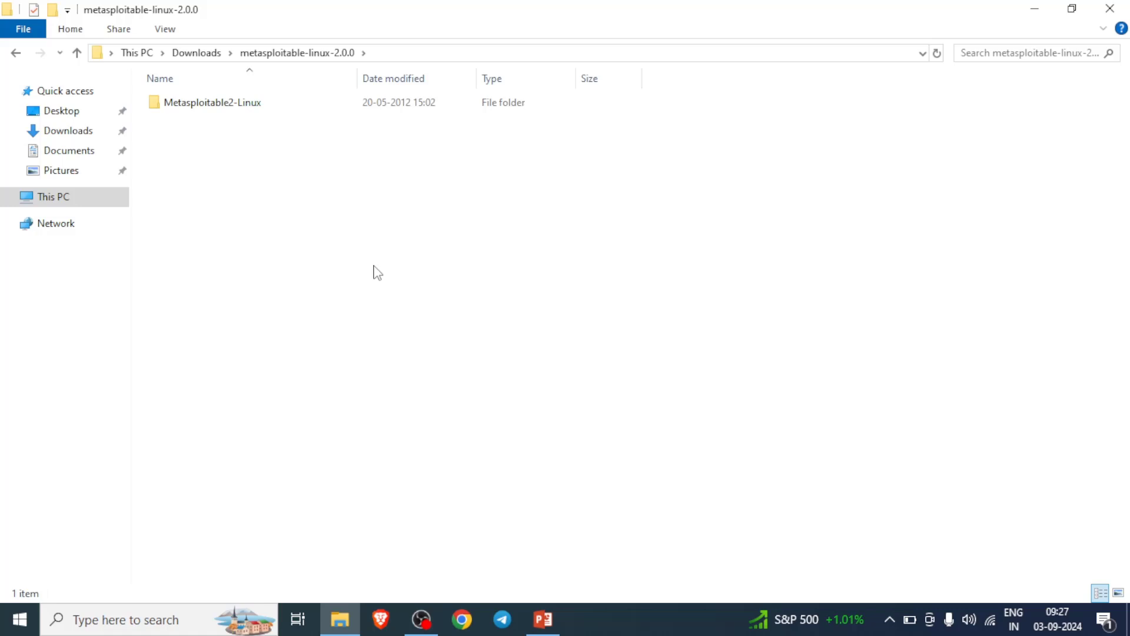
{"action": "double_click", "coordinate": [212, 104]}
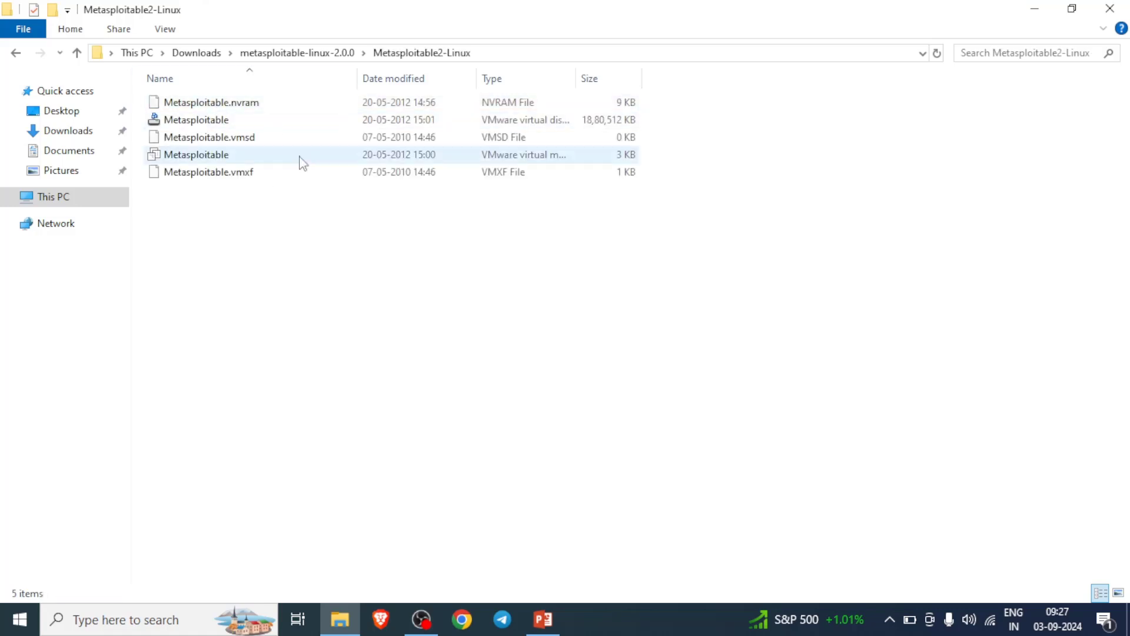
Close File Explorer, launch VMware Workstation Player and move its window toward the screen centre
{"action": "left_click", "coordinate": [1113, 8]}
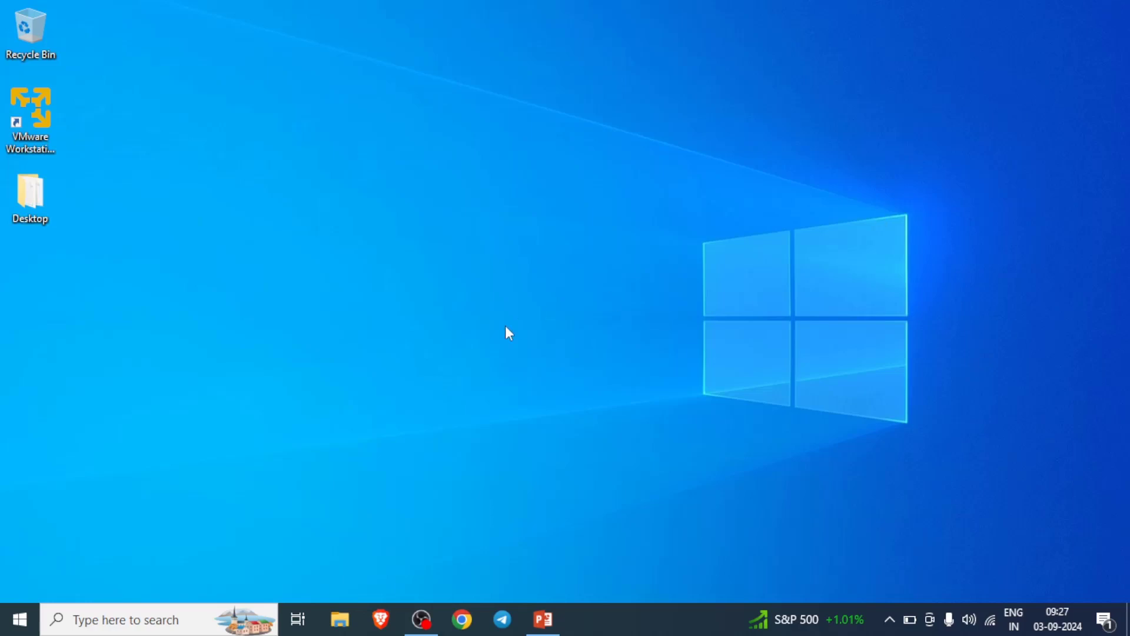
{"action": "double_click", "coordinate": [30, 121]}
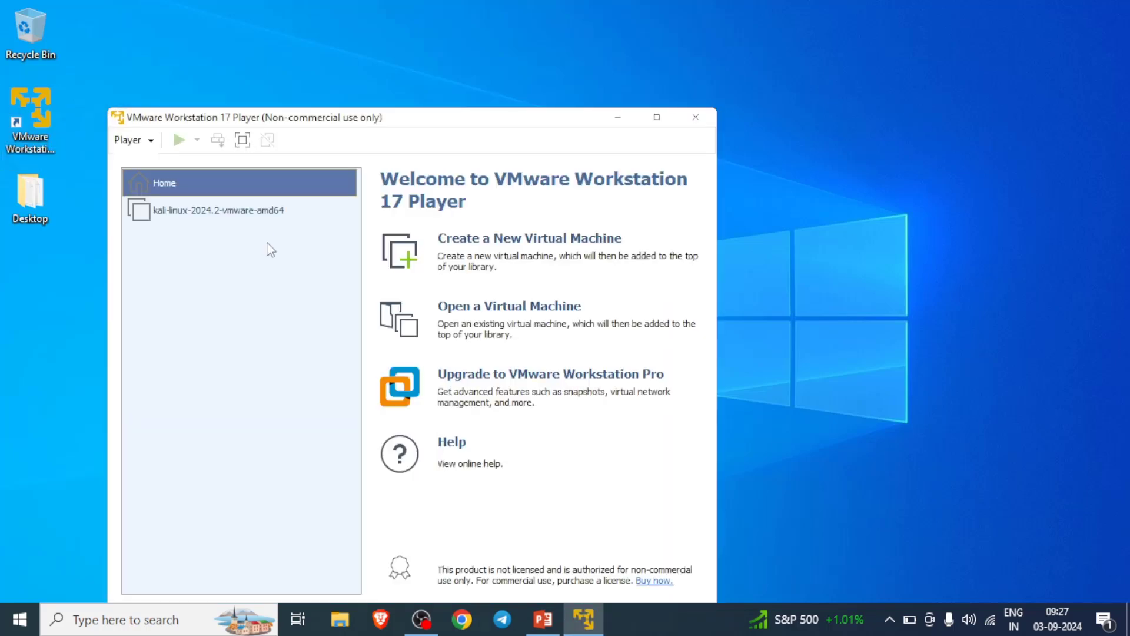
{"action": "left_click_drag", "start_coordinate": [425, 119], "coordinate": [543, 56]}
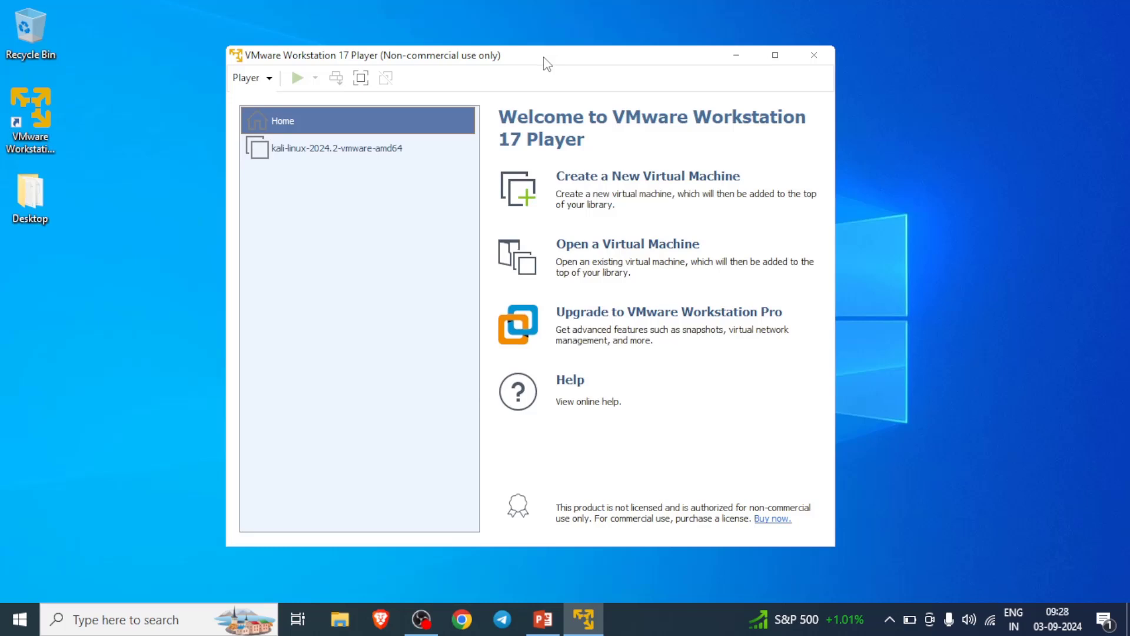
Open the Metasploitable VM from Downloads > metasploitable-linux-2.0.0 > Metasploitable2-Linux into the library
{"action": "left_click", "coordinate": [609, 242]}
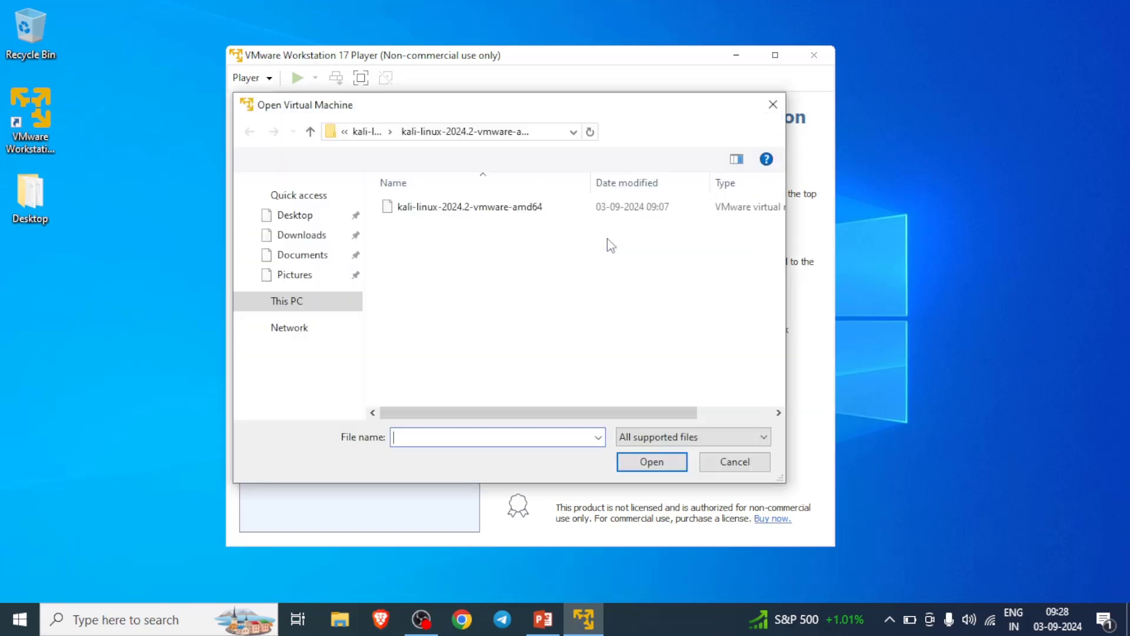
{"action": "left_click", "coordinate": [294, 245]}
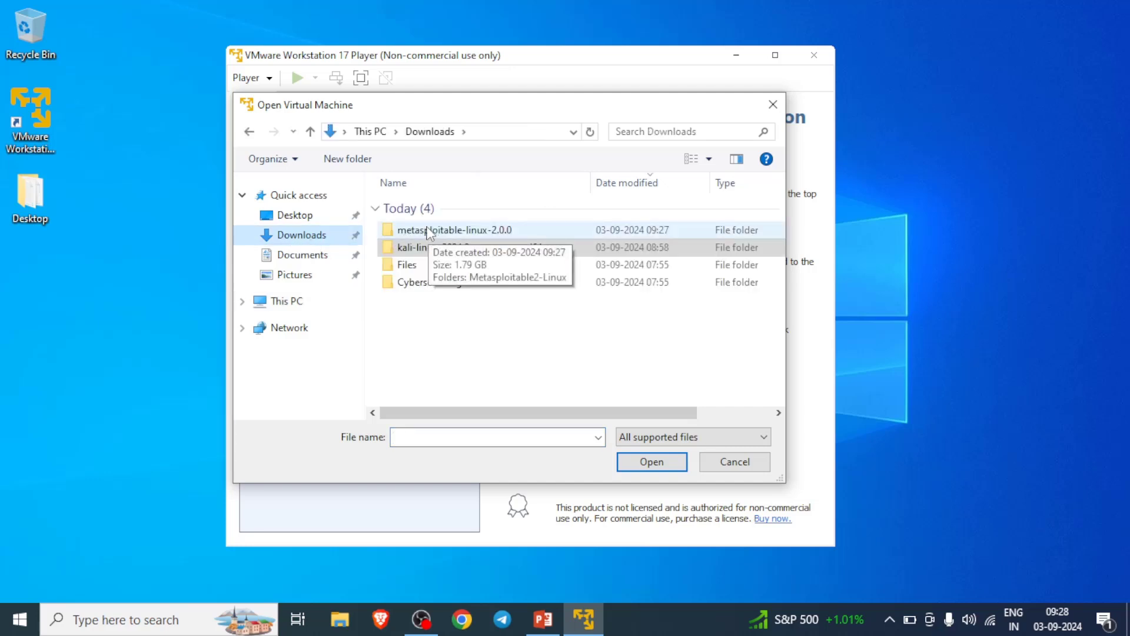
{"action": "double_click", "coordinate": [428, 232]}
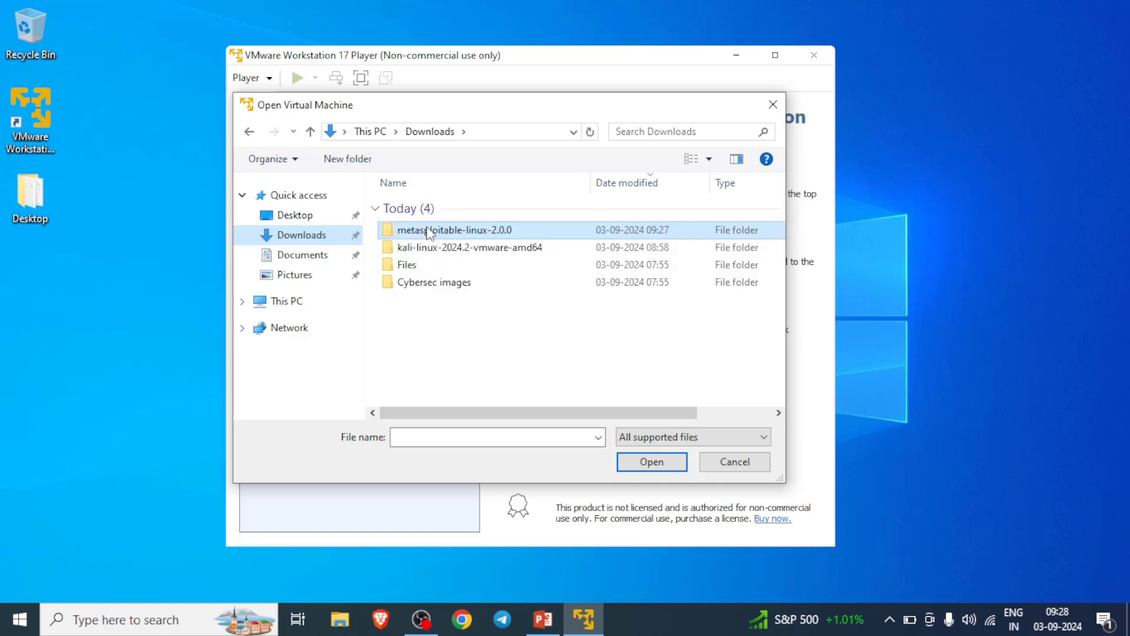
{"action": "double_click", "coordinate": [430, 208]}
{"action": "left_click", "coordinate": [446, 213]}
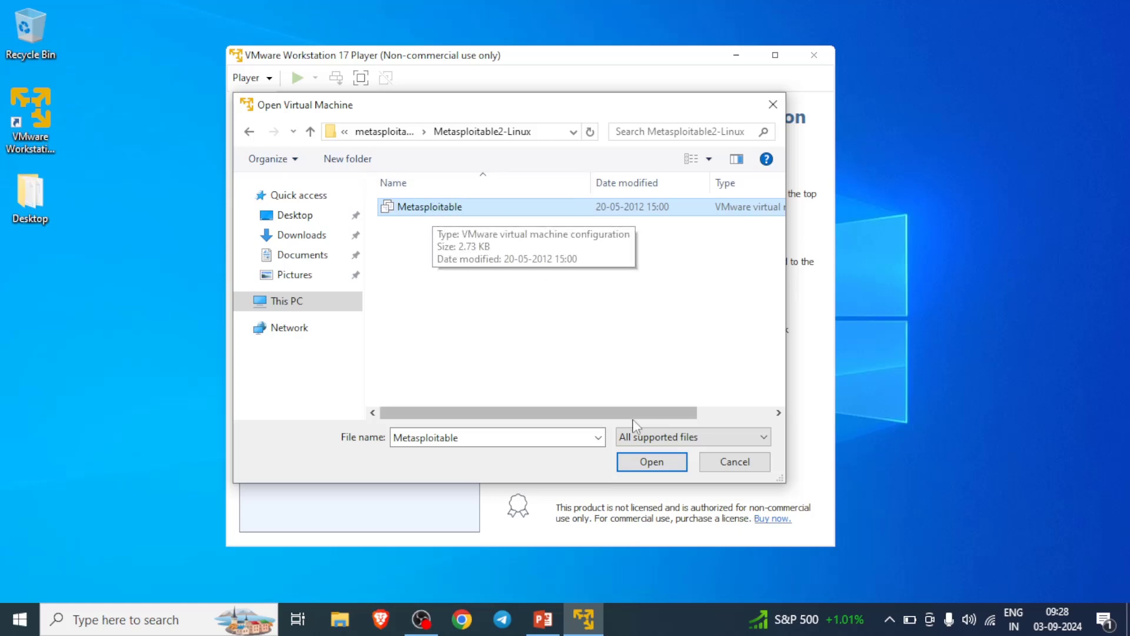
{"action": "left_click", "coordinate": [650, 464]}
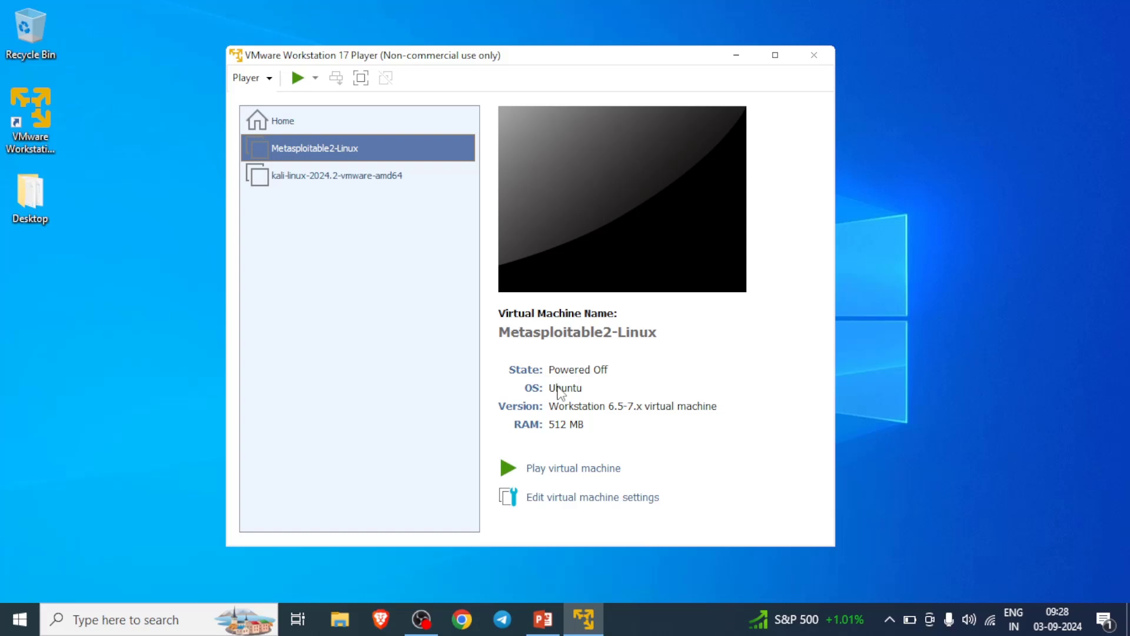
Open Metasploitable2-Linux's settings and review its NAT and Host-only network adapters
{"action": "left_click", "coordinate": [569, 500]}
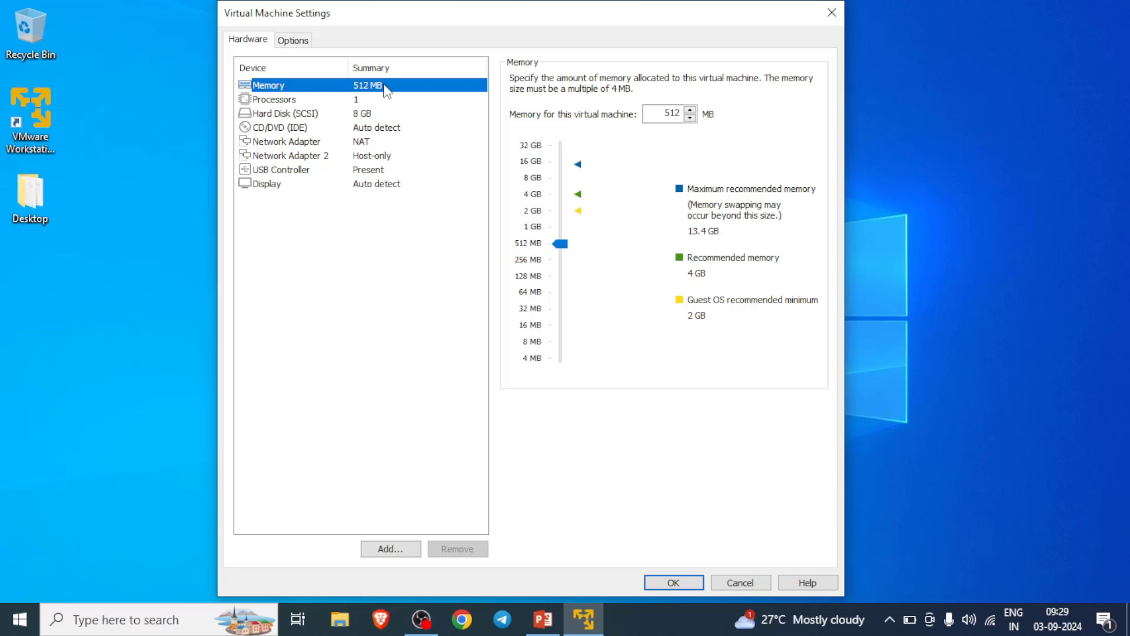
{"action": "left_click", "coordinate": [288, 145]}
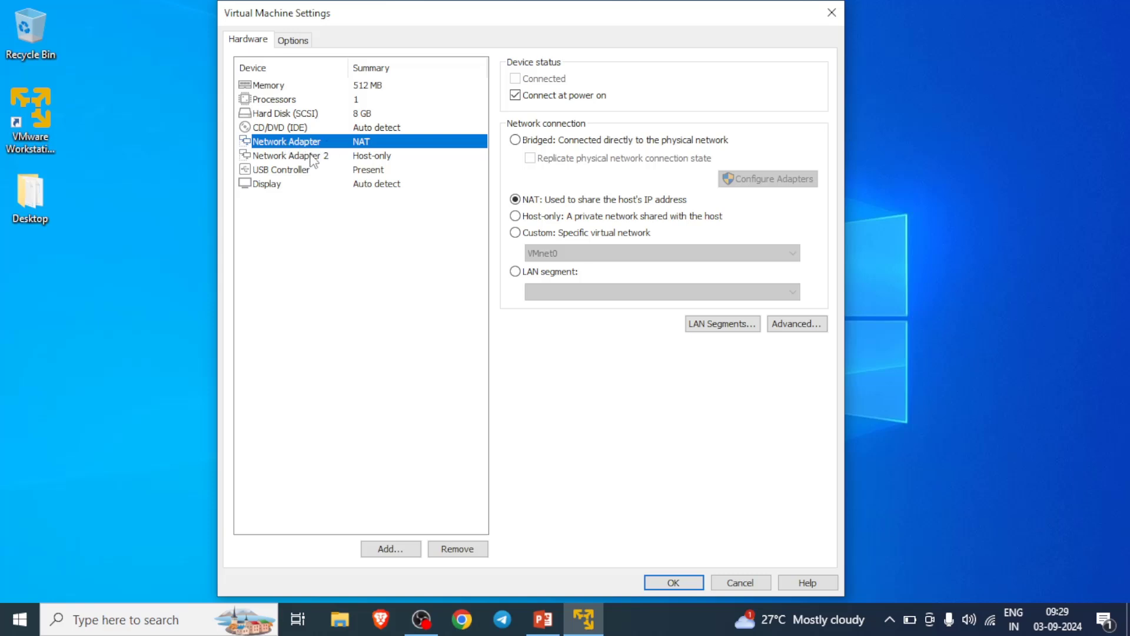
{"action": "left_click", "coordinate": [314, 157]}
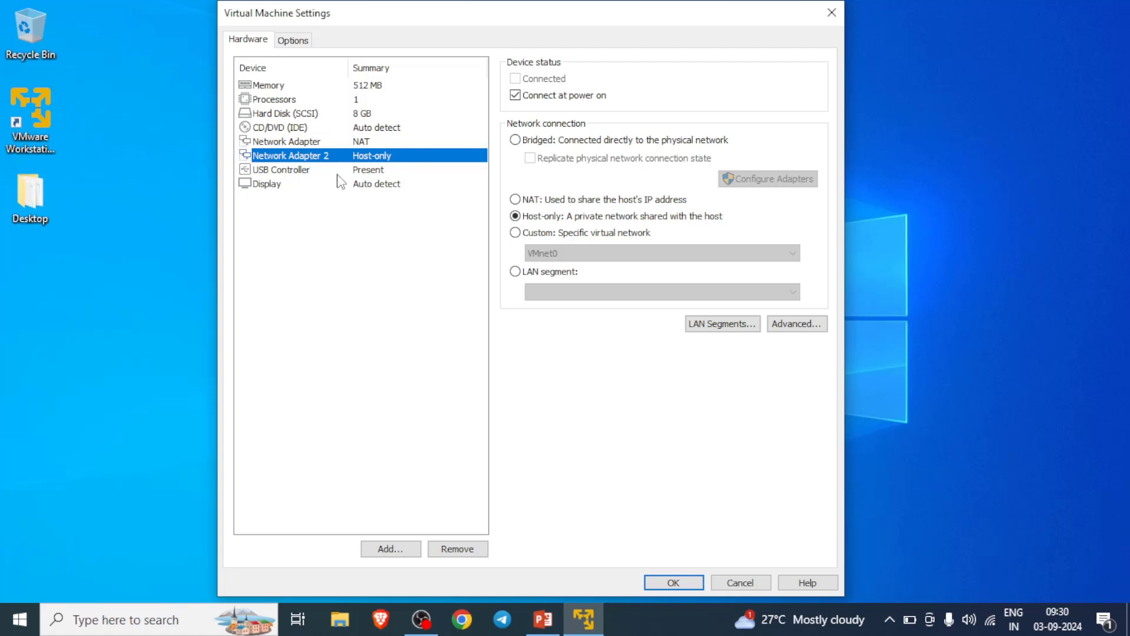
Add a third network adapter set to Bridged with physical connection state replicated, and save
{"action": "left_click", "coordinate": [389, 549]}
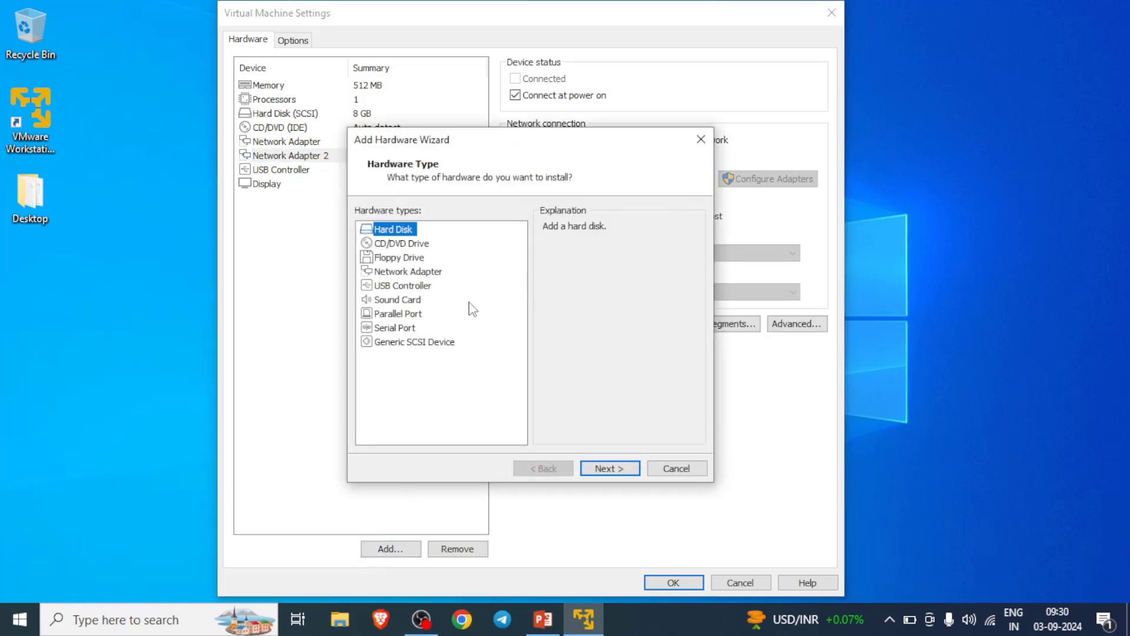
{"action": "left_click", "coordinate": [416, 272]}
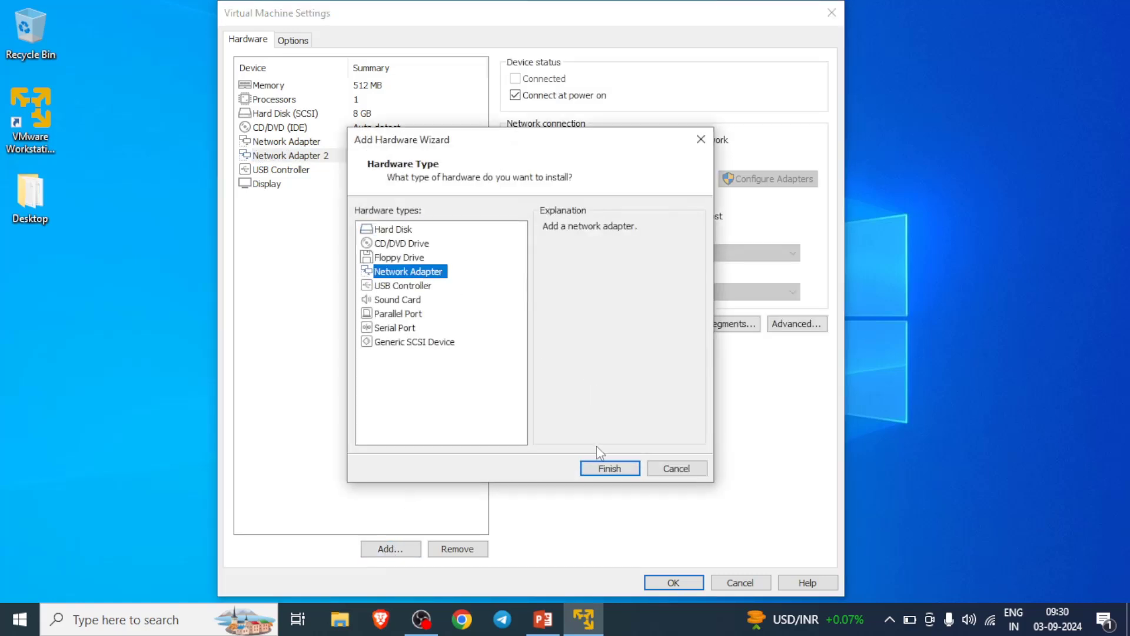
{"action": "left_click", "coordinate": [601, 469]}
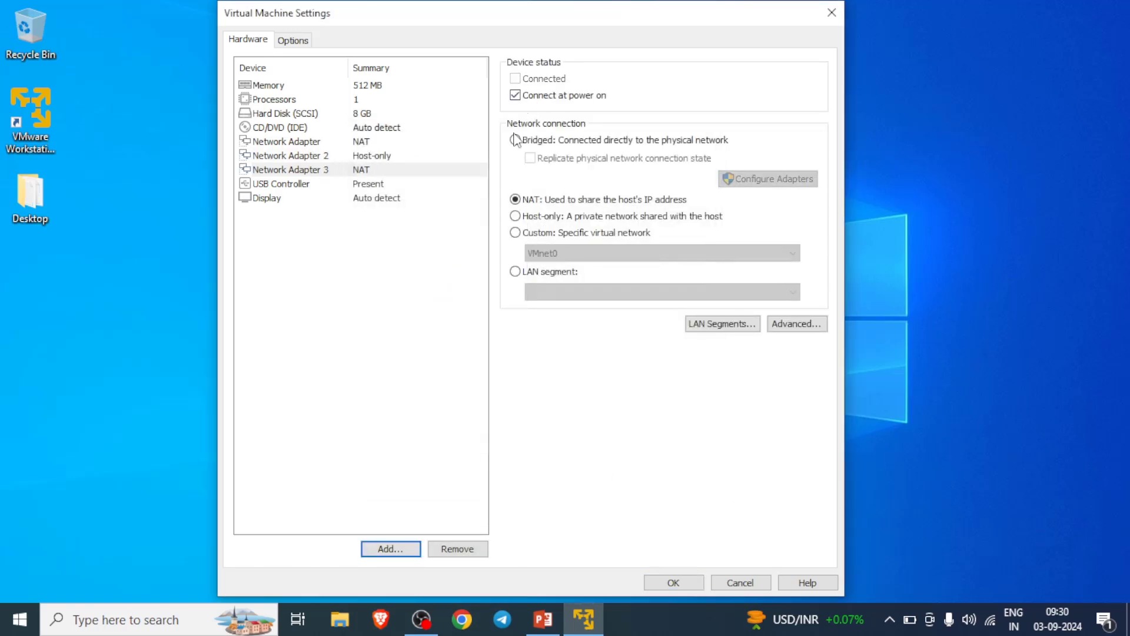
{"action": "left_click", "coordinate": [515, 140]}
{"action": "left_click", "coordinate": [530, 158]}
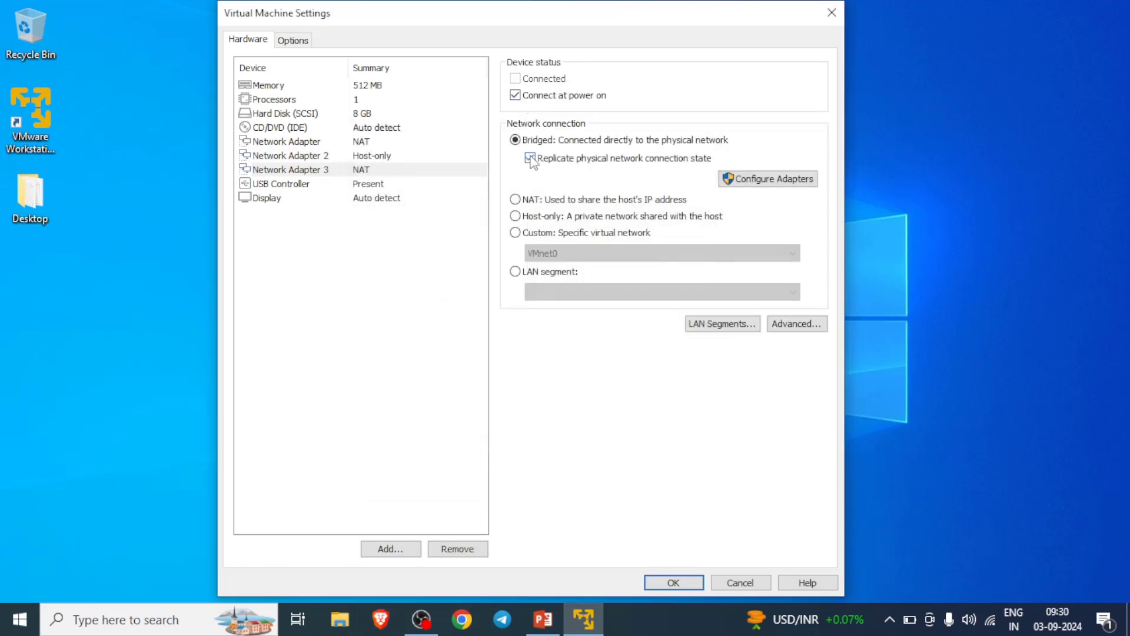
{"action": "left_click", "coordinate": [672, 582]}
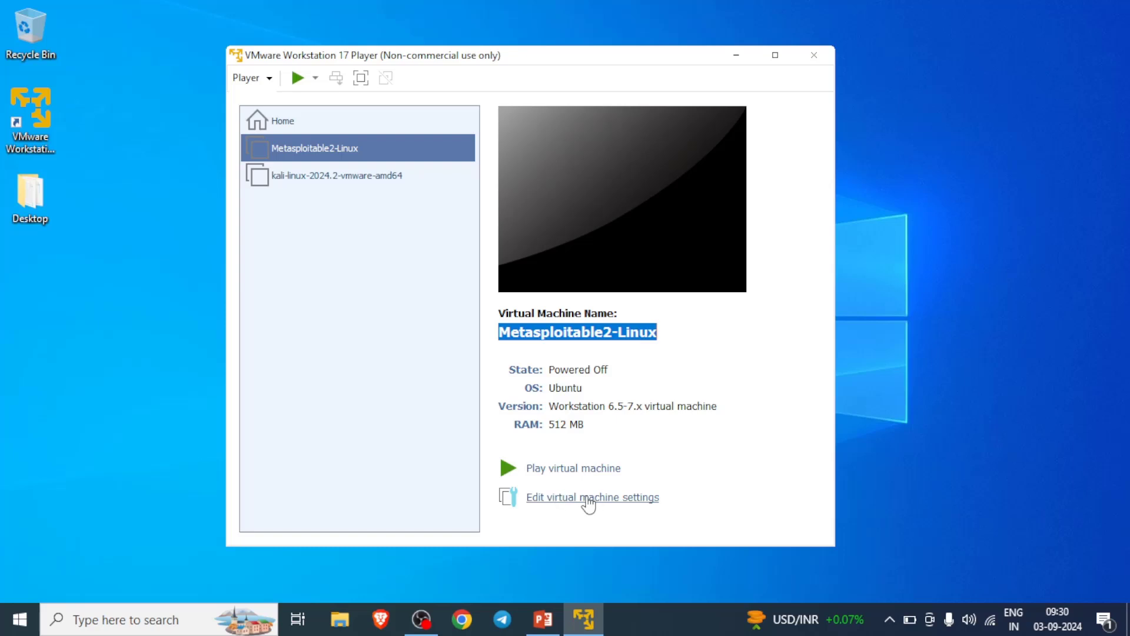
{"action": "left_click", "coordinate": [590, 499]}
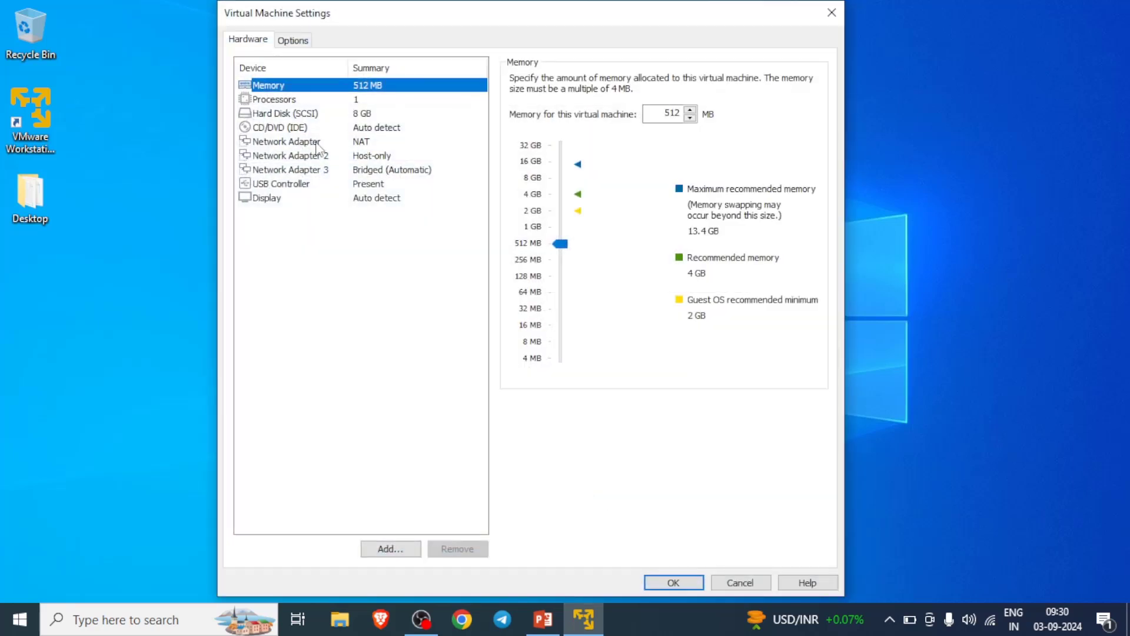
{"action": "left_click", "coordinate": [318, 144]}
{"action": "left_click", "coordinate": [307, 158]}
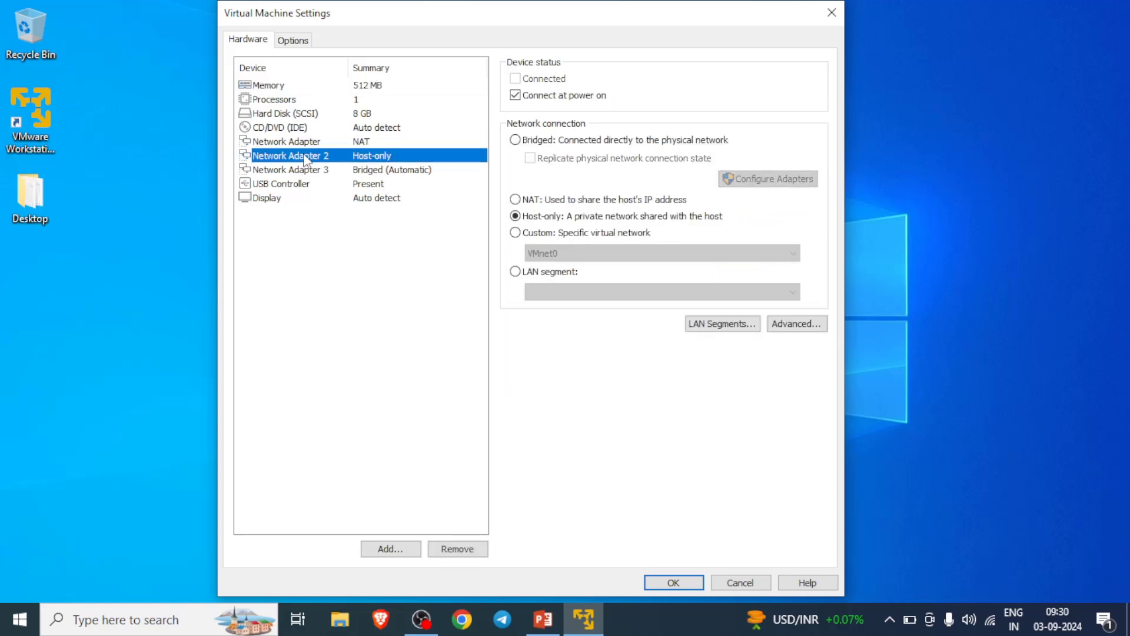
{"action": "left_click", "coordinate": [307, 171]}
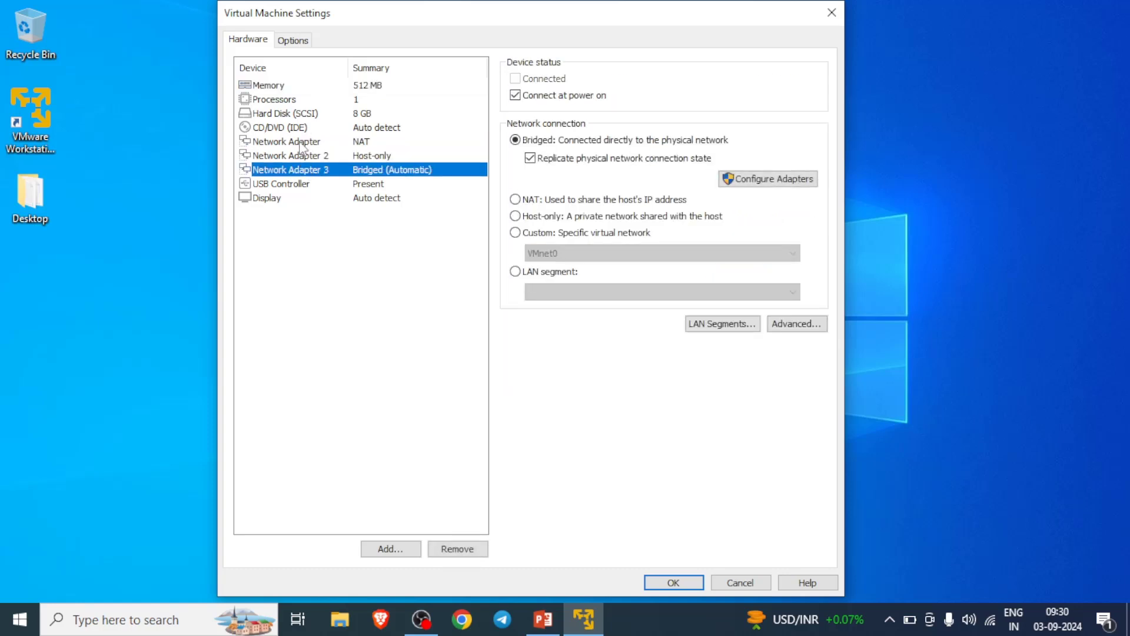
{"action": "left_click", "coordinate": [300, 144]}
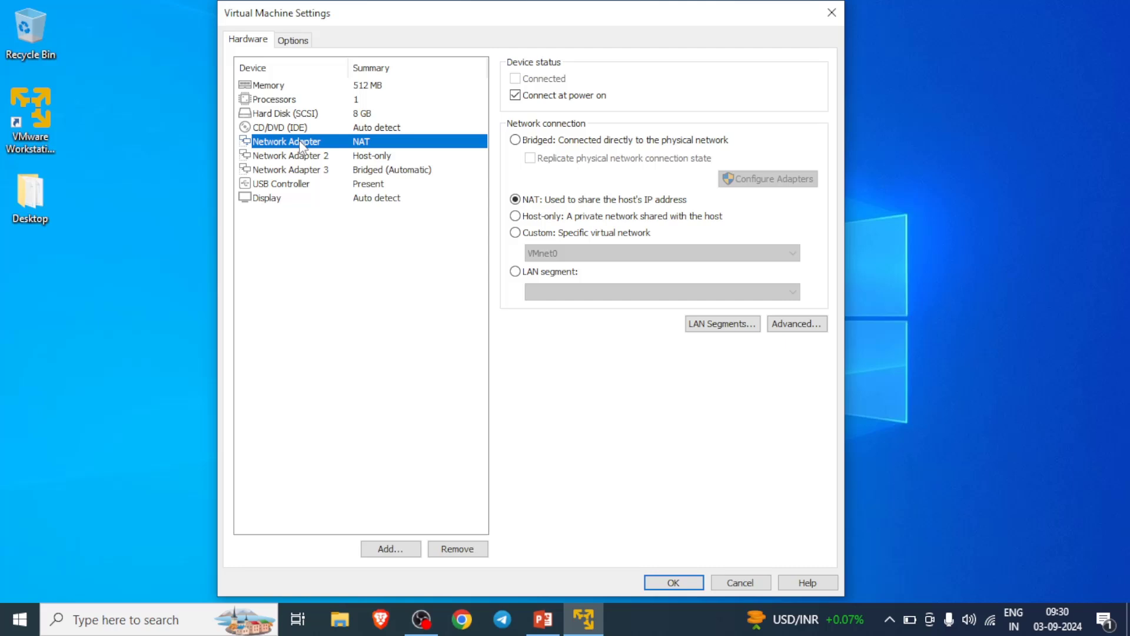
{"action": "left_click", "coordinate": [301, 156]}
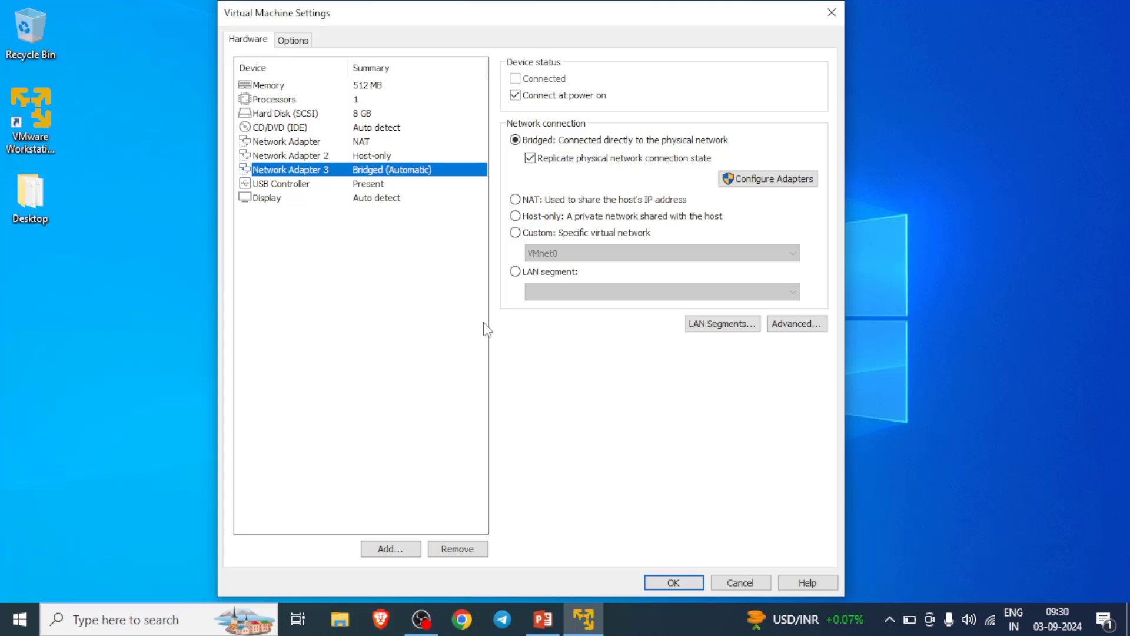
{"action": "left_click", "coordinate": [676, 583]}
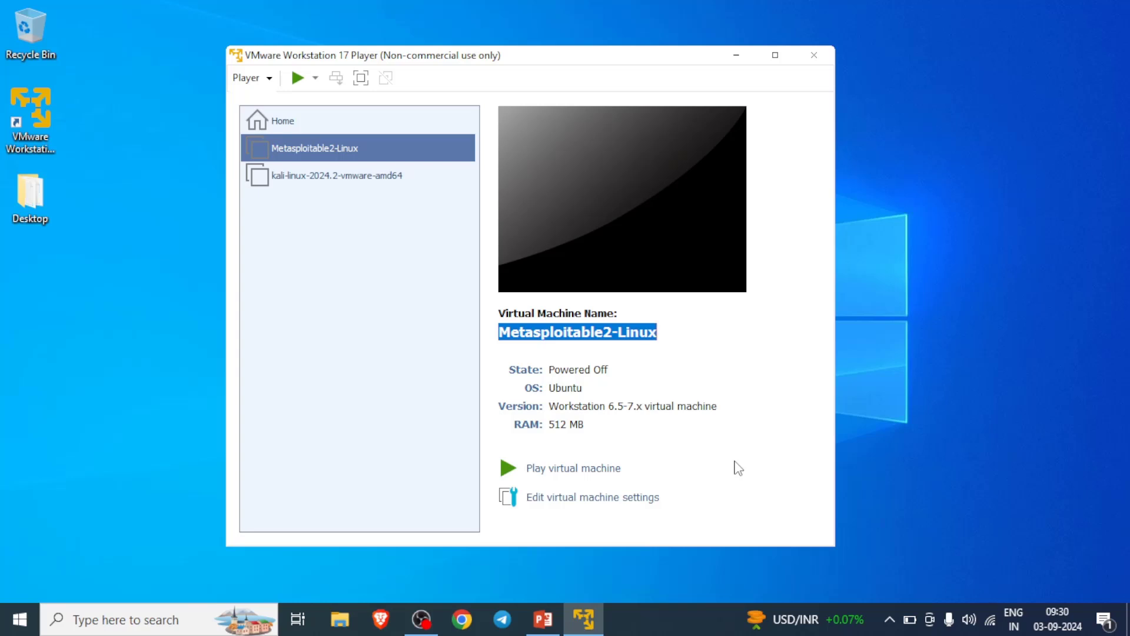
Power on Metasploitable2-Linux, answer 'I Copied It', and maximize its window while it boots
{"action": "left_click", "coordinate": [572, 468]}
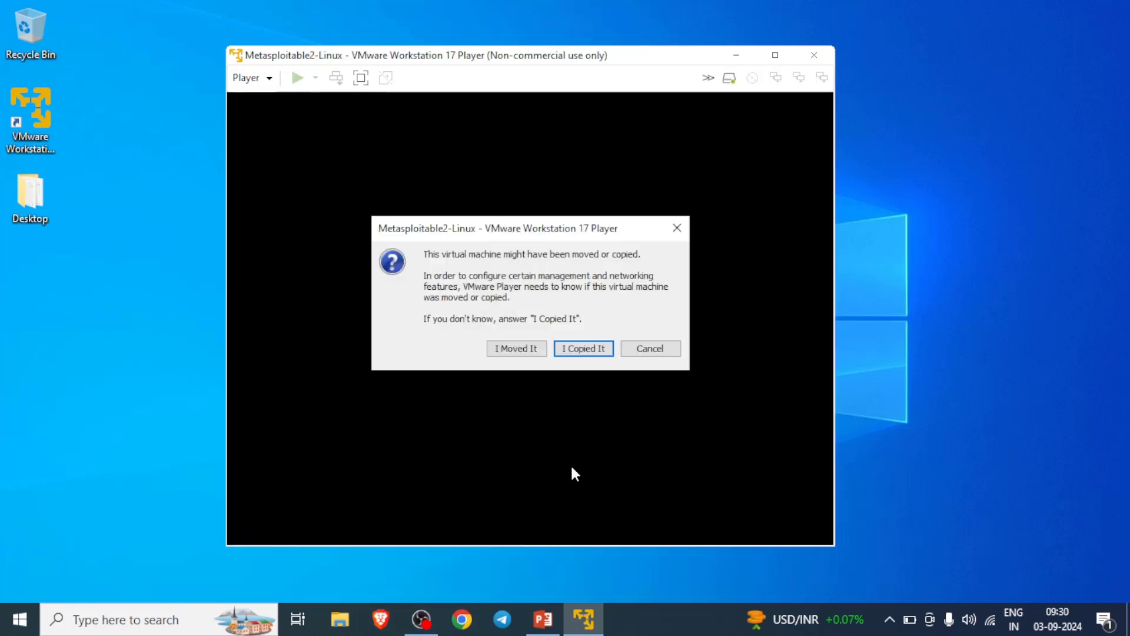
{"action": "left_click", "coordinate": [580, 349]}
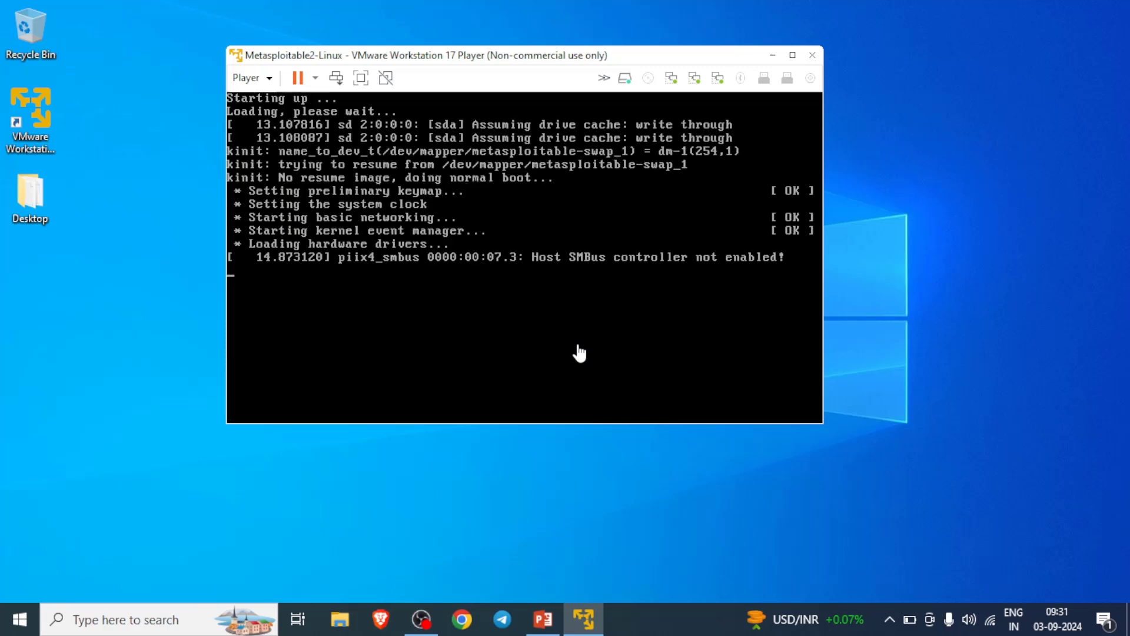
{"action": "left_click", "coordinate": [793, 55]}
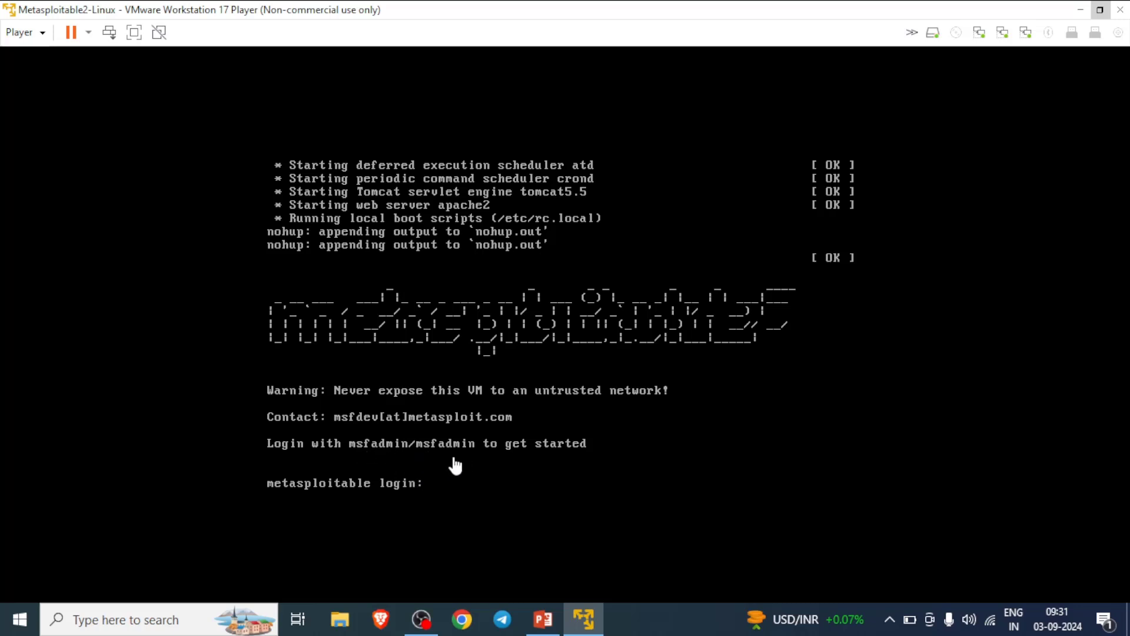
Log in to the Metasploitable console with the default username and password
{"action": "left_click", "coordinate": [448, 489]}
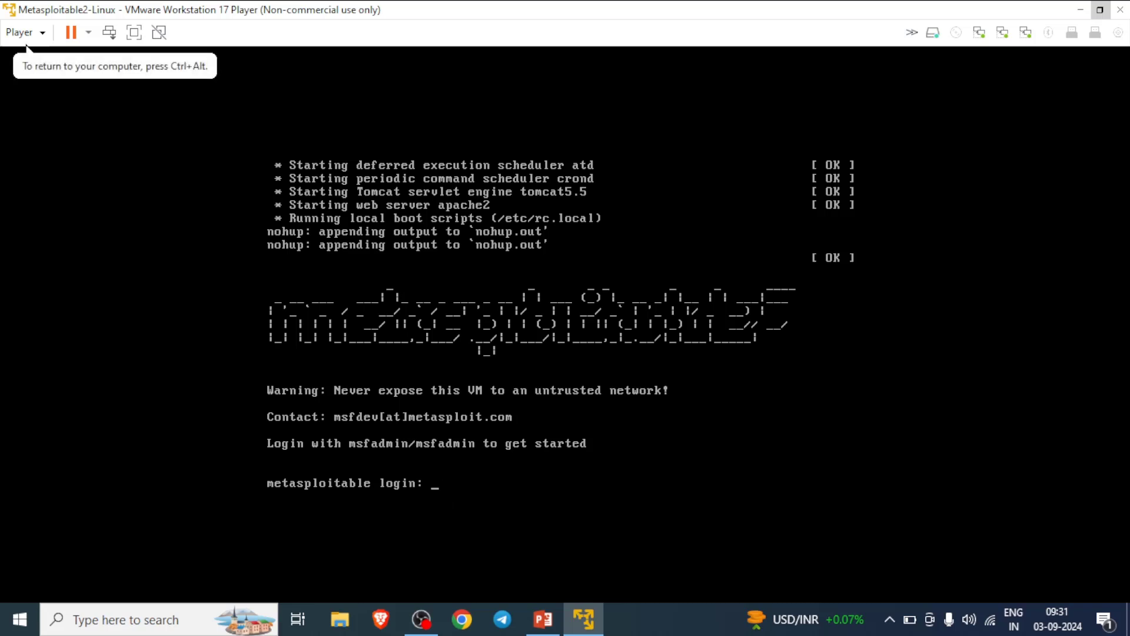
{"action": "type", "text": "msfadmin"}
{"action": "key", "text": "Return"}
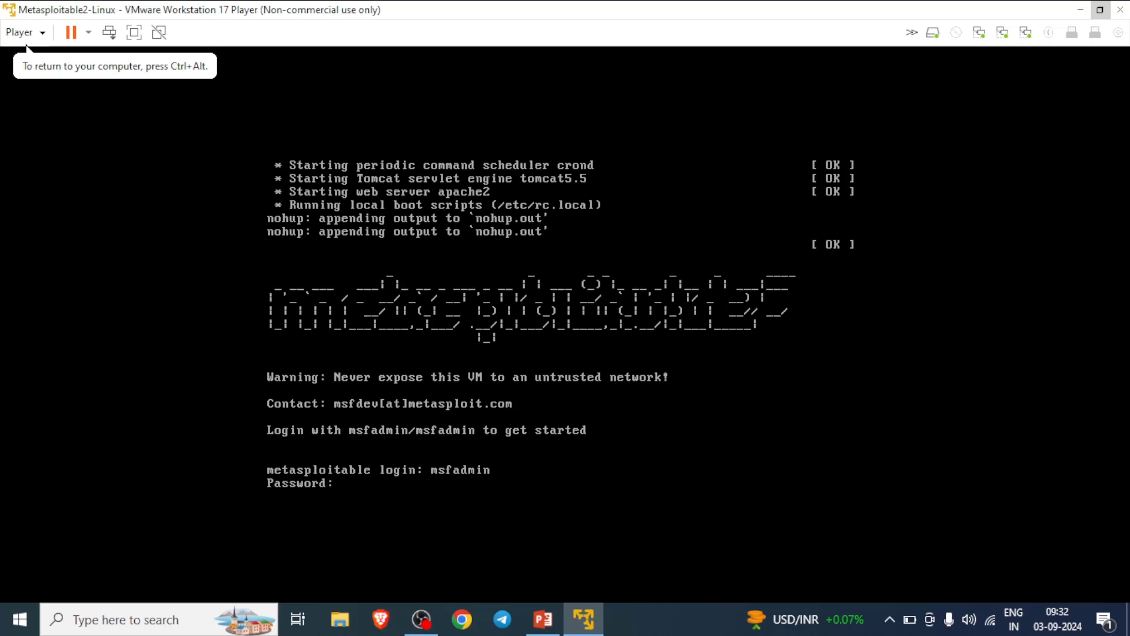
{"action": "key", "text": "Return"}
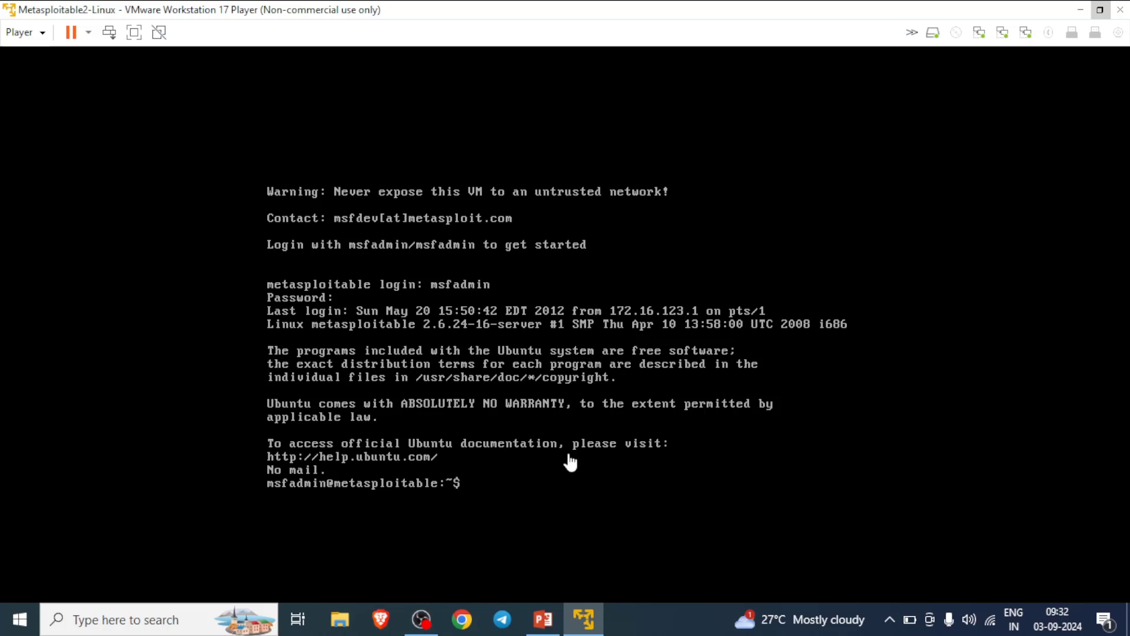
Run ifconfig to list eth0 at 192.168.38.129 and the loopback interface
{"action": "left_click", "coordinate": [477, 488]}
{"action": "type", "text": "ifconfig"}
{"action": "key", "text": "Return"}
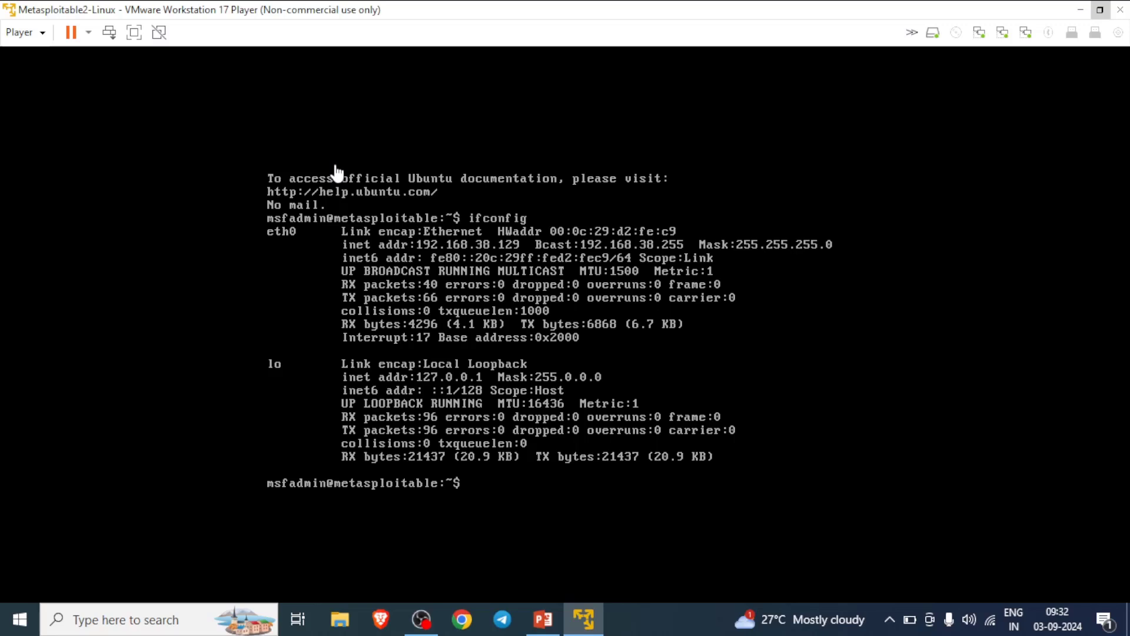
Choose Shut Down Guest from the VM's power menu
{"action": "left_click", "coordinate": [88, 36]}
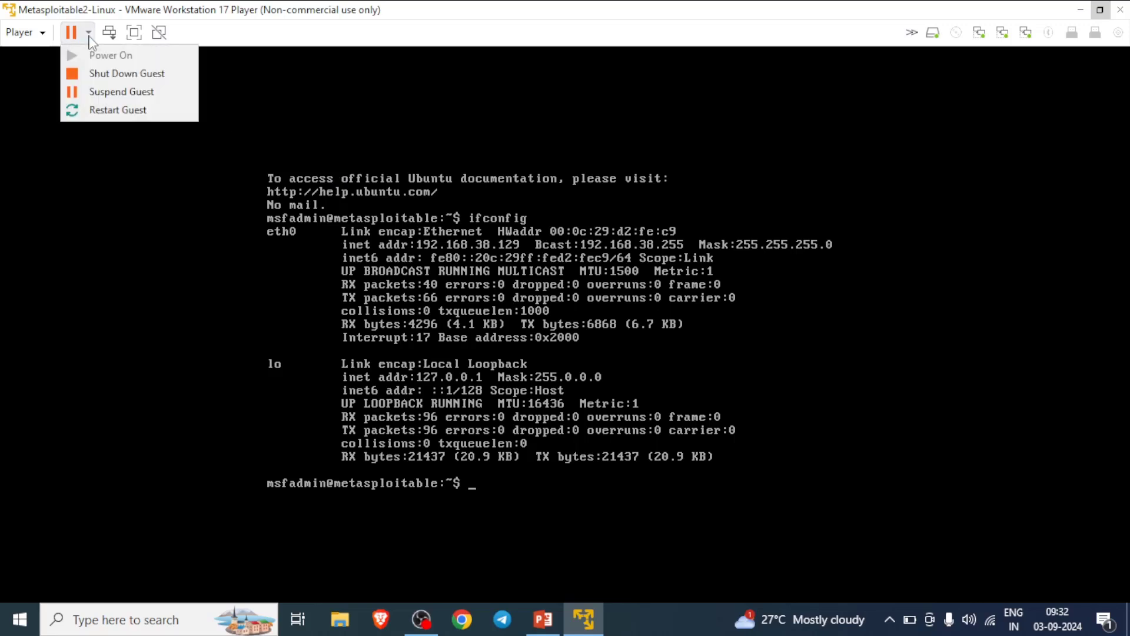
{"action": "left_click", "coordinate": [115, 70]}
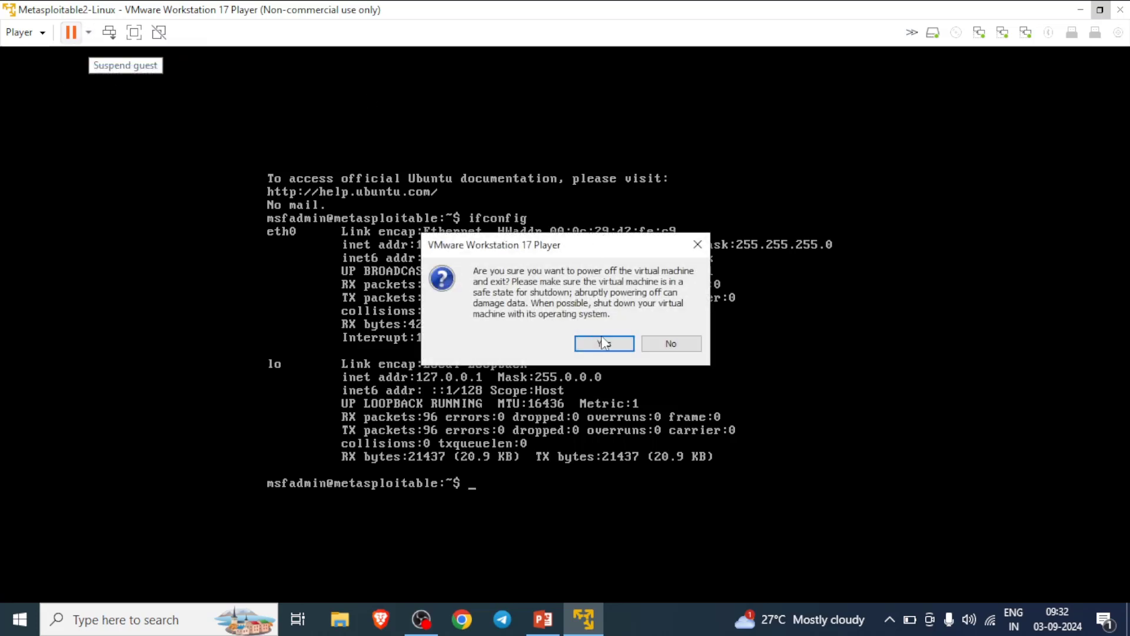